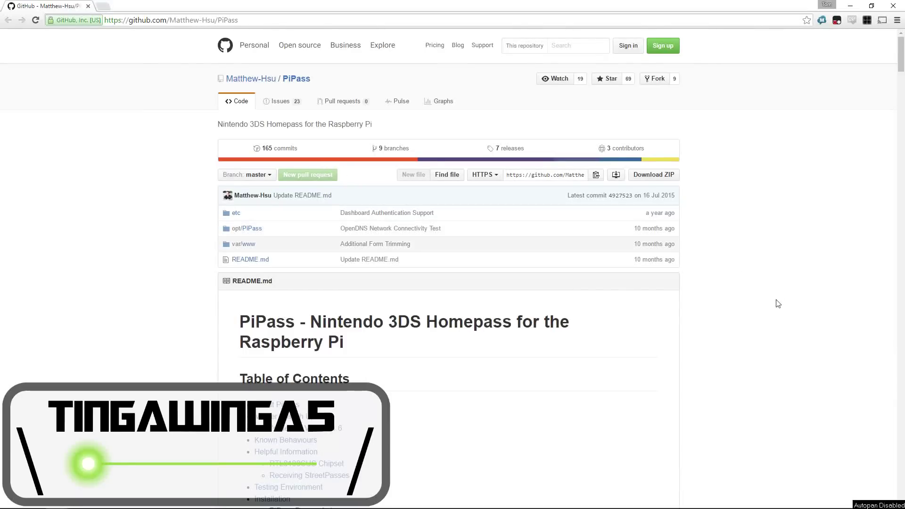
# Step: Scroll the PiPass README on GitHub down toward the Installation section
pyautogui.scroll(-1, 769, 303)
pyautogui.scroll(1, 769, 304)
pyautogui.scroll(-1, 768, 303)
pyautogui.moveTo(241, 275); pyautogui.dragTo(300, 275)
pyautogui.click(724, 301)
pyautogui.scroll(-4, 705, 269)
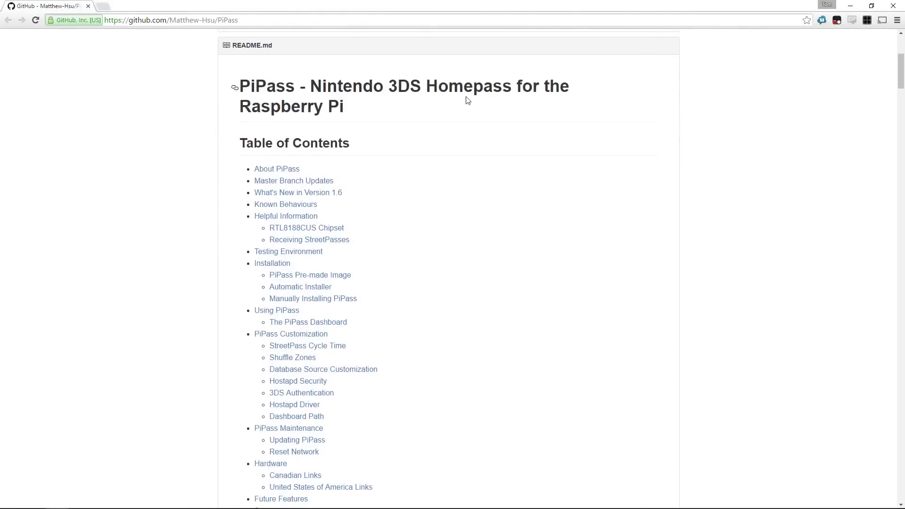
pyautogui.scroll(-7, 347, 196)
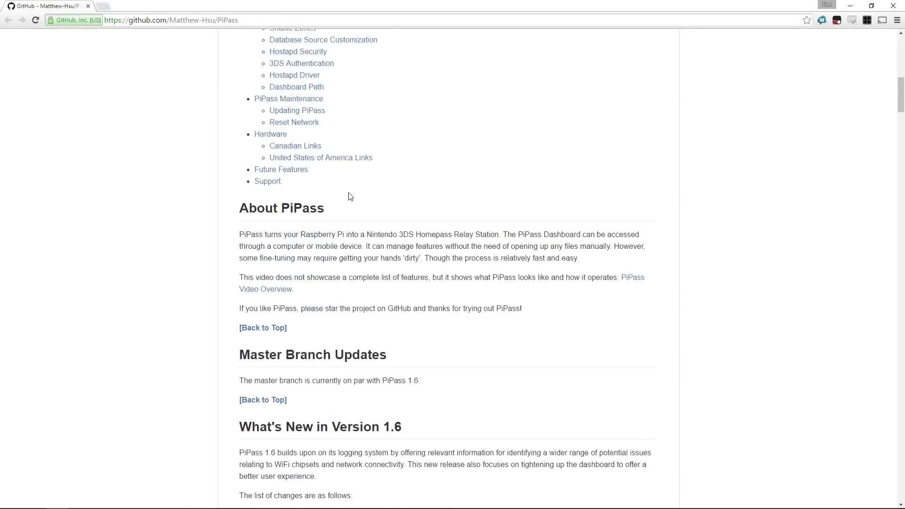
pyautogui.scroll(-7, 464, 249)
pyautogui.scroll(-13, 464, 249)
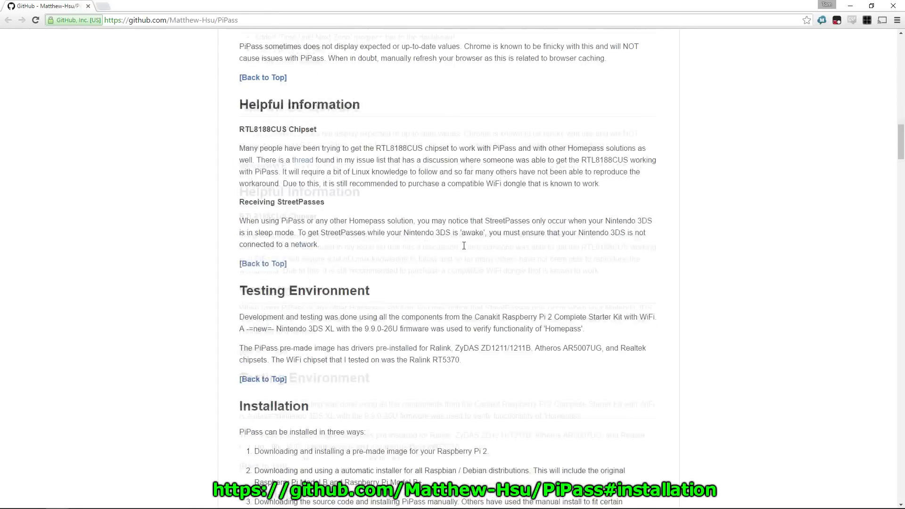
# Step: Read the installation options and find the PiPass Pre-made Image section
pyautogui.moveTo(271, 161); pyautogui.dragTo(506, 151)
pyautogui.moveTo(288, 174); pyautogui.dragTo(450, 182)
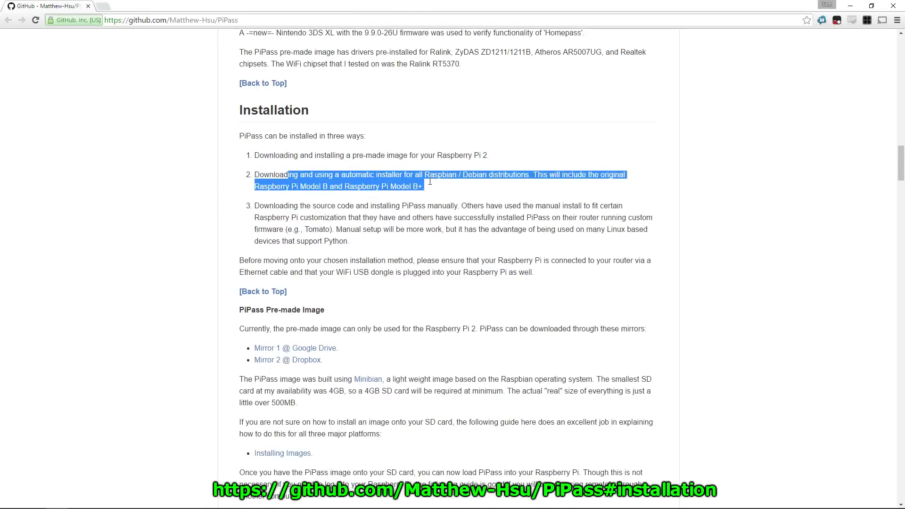
pyautogui.click(430, 182)
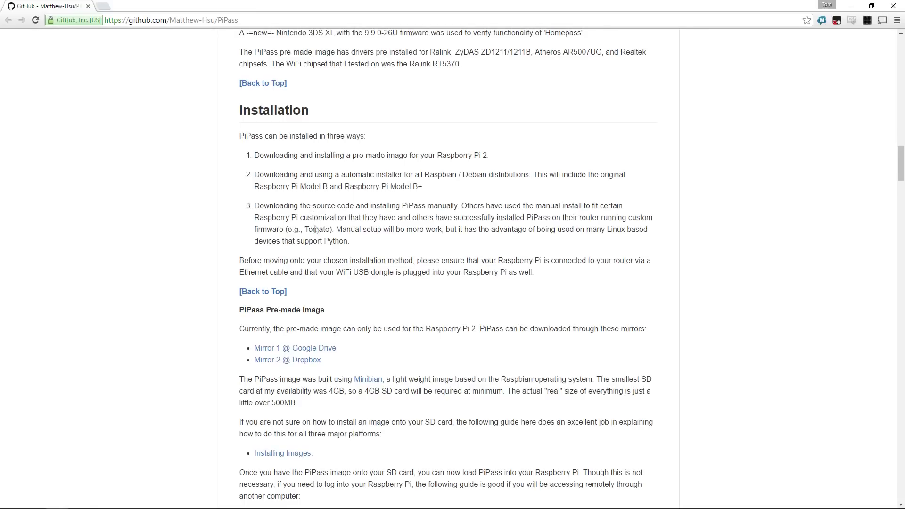
pyautogui.moveTo(260, 310); pyautogui.dragTo(348, 308)
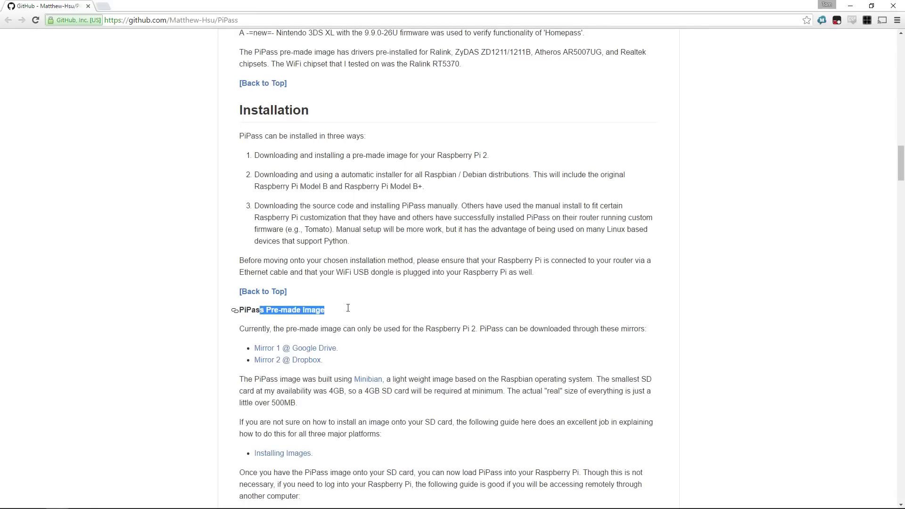
pyautogui.scroll(-2, 348, 308)
# Step: Download pi_pass_1_6.zip from the Google Drive mirror despite the virus-scan size warning
pyautogui.click(333, 259)
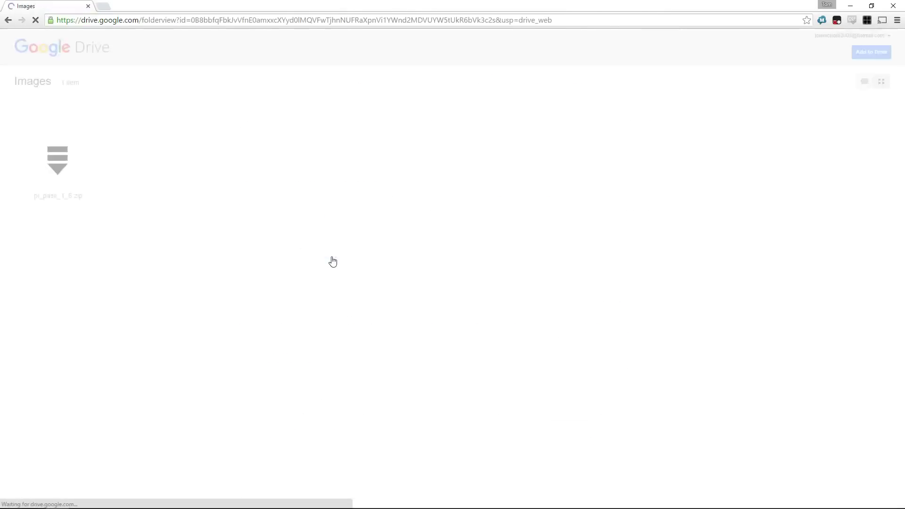
pyautogui.click(69, 165)
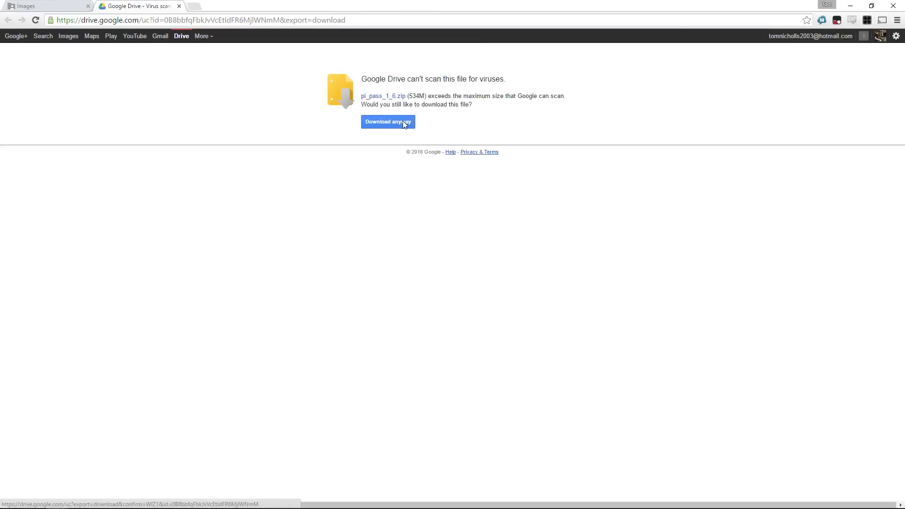
pyautogui.click(404, 124)
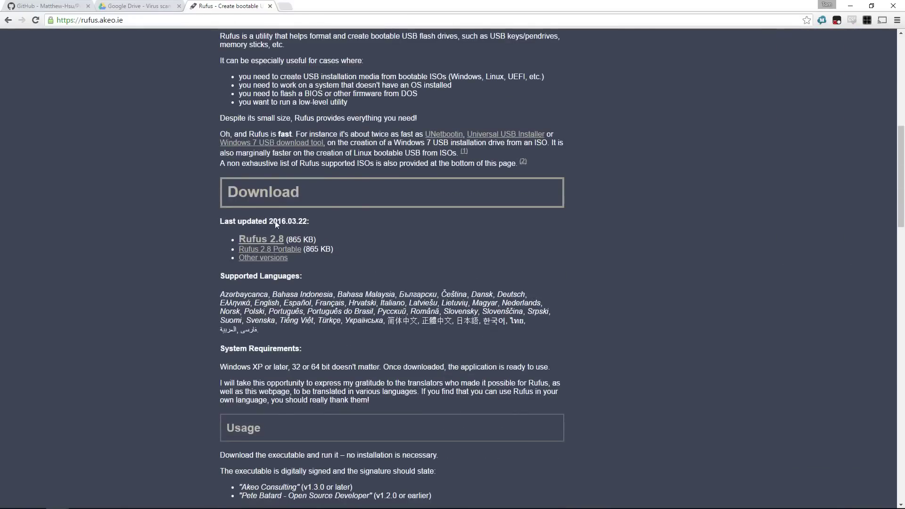
# Step: Download Rufus 2.8 Portable and target the 3.9GB NO_LABEL (J:) drive
pyautogui.click(270, 249)
pyautogui.click(314, 125)
pyautogui.click(302, 139)
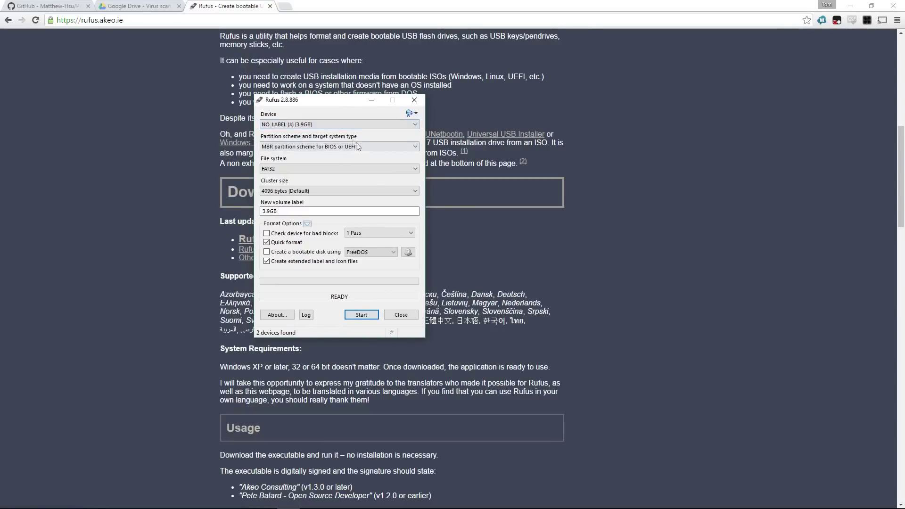
# Step: Keep FAT32 as the file system and choose DD Image as the bootable source
pyautogui.click(305, 168)
pyautogui.click(305, 181)
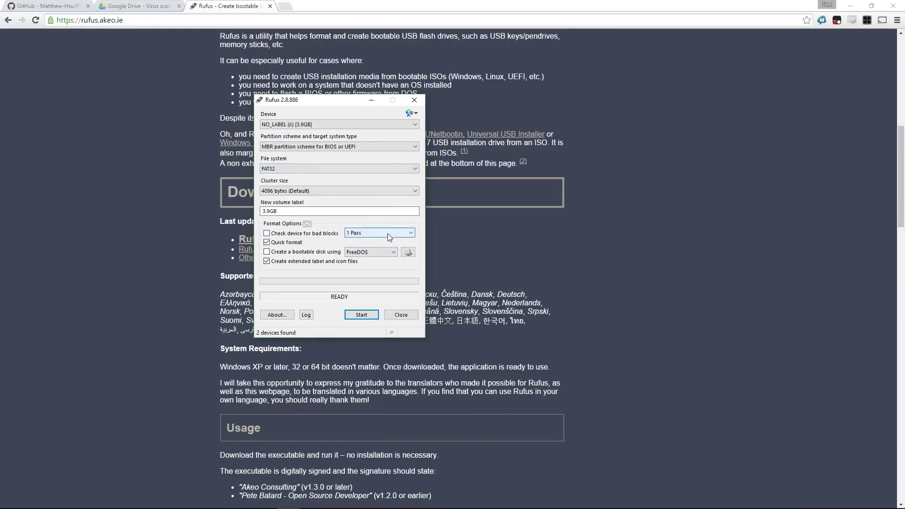
pyautogui.click(377, 251)
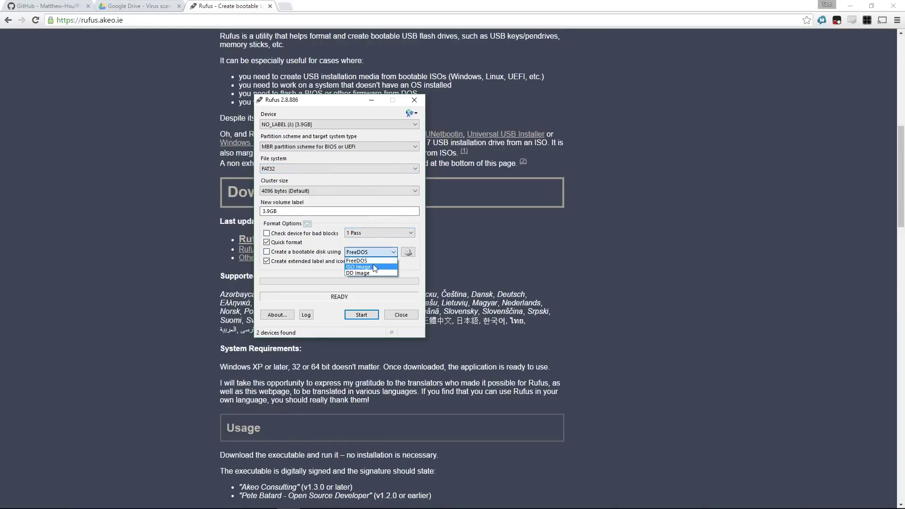
pyautogui.click(376, 273)
# Step: Load the pi_pass_1_6 image file into Rufus for writing to the drive
pyautogui.click(408, 252)
pyautogui.moveTo(637, 73); pyautogui.dragTo(675, 107)
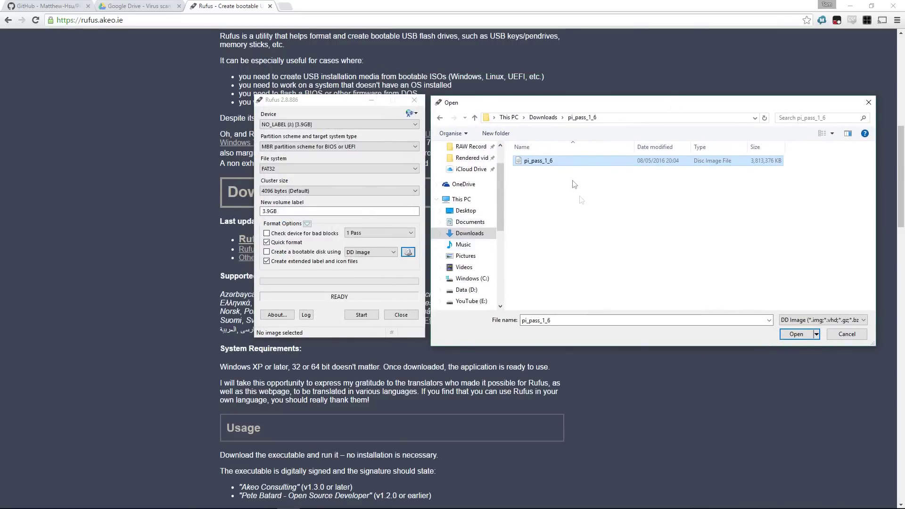
pyautogui.click(789, 333)
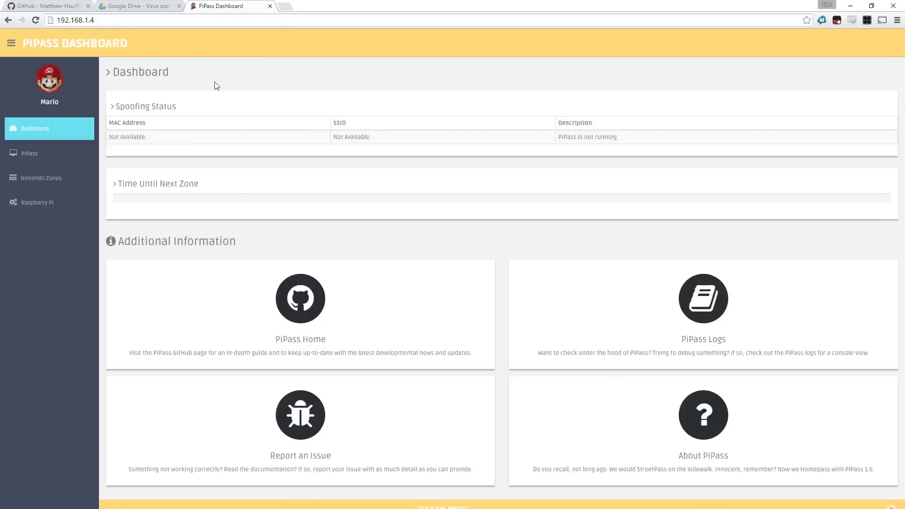
# Step: Go to PiPass > Settings in the dashboard and focus the 3DS Authentication field
pyautogui.click(57, 152)
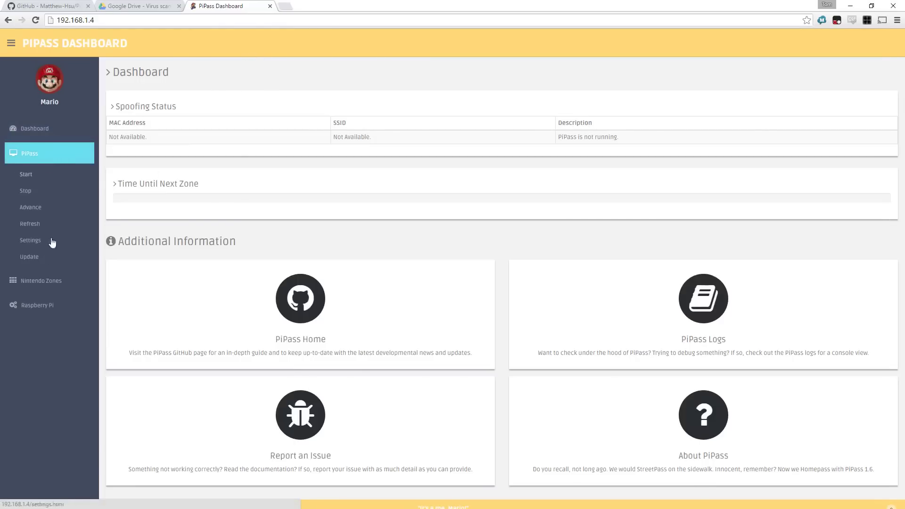
pyautogui.click(32, 241)
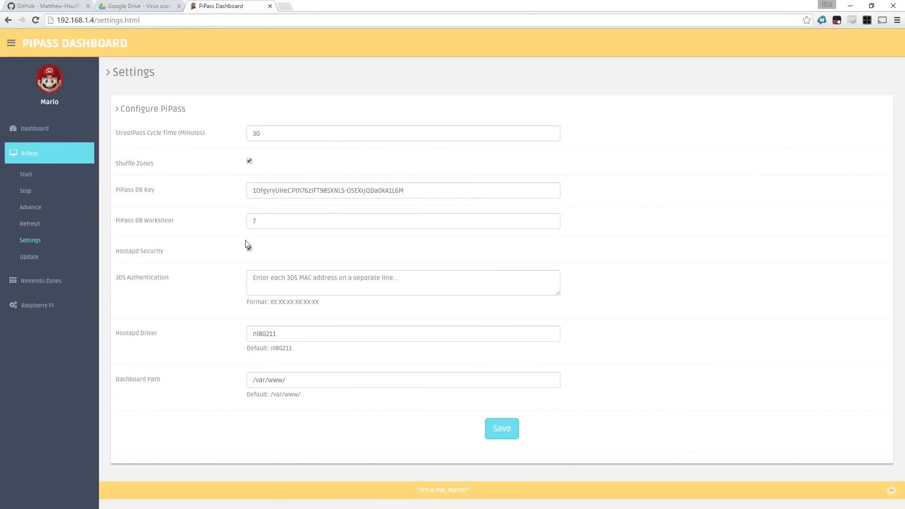
pyautogui.click(323, 288)
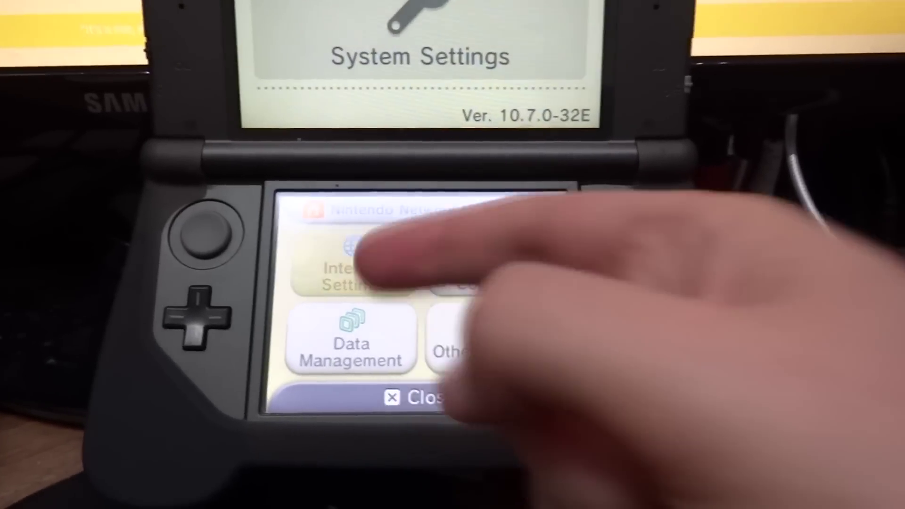
# Step: On the 3DS, go to Internet Settings > Other Information to show the console's MAC address
pyautogui.click(356, 271)
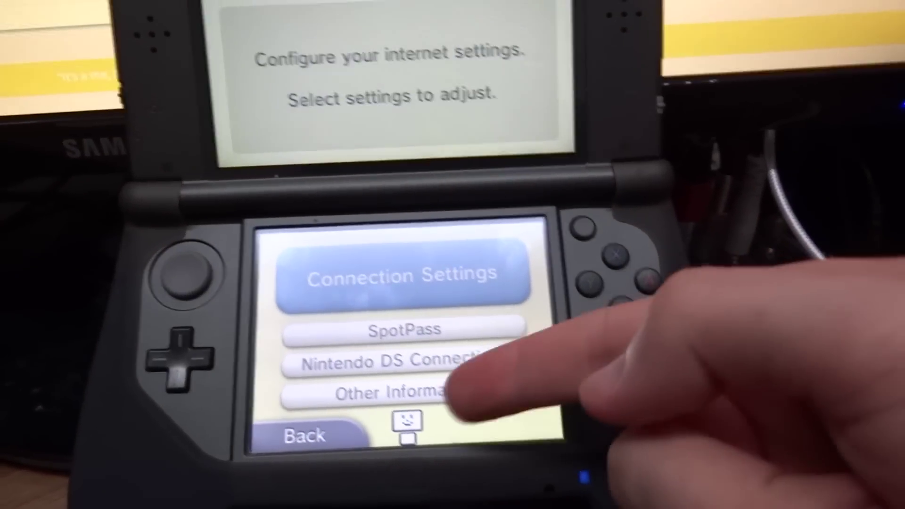
pyautogui.click(424, 393)
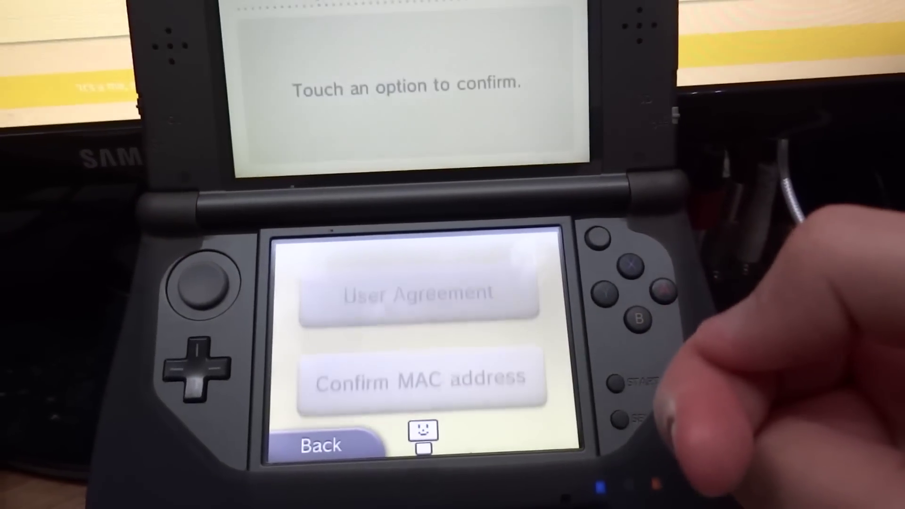
pyautogui.click(491, 381)
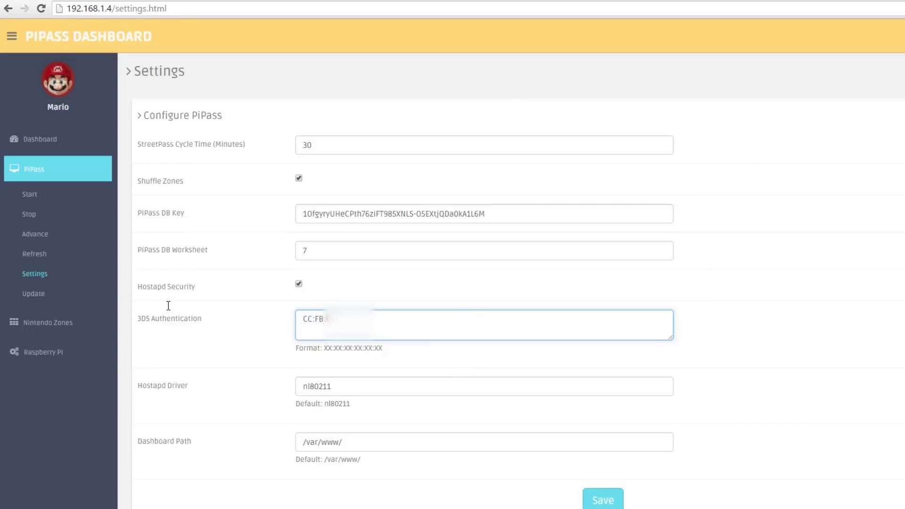
# Step: Finish editing the 3DS Authentication field containing the console's MAC address
pyautogui.click(404, 369)
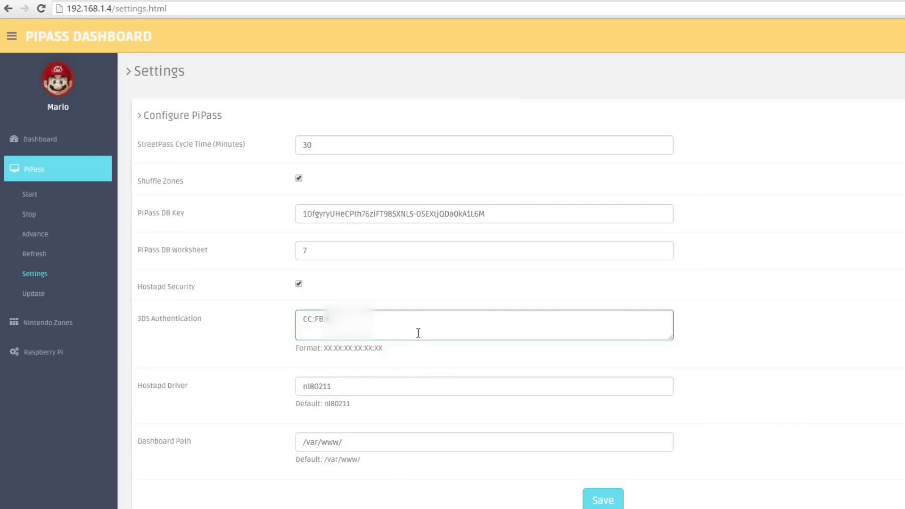
# Step: Save the PiPass settings and confirm the save prompt
pyautogui.click(608, 501)
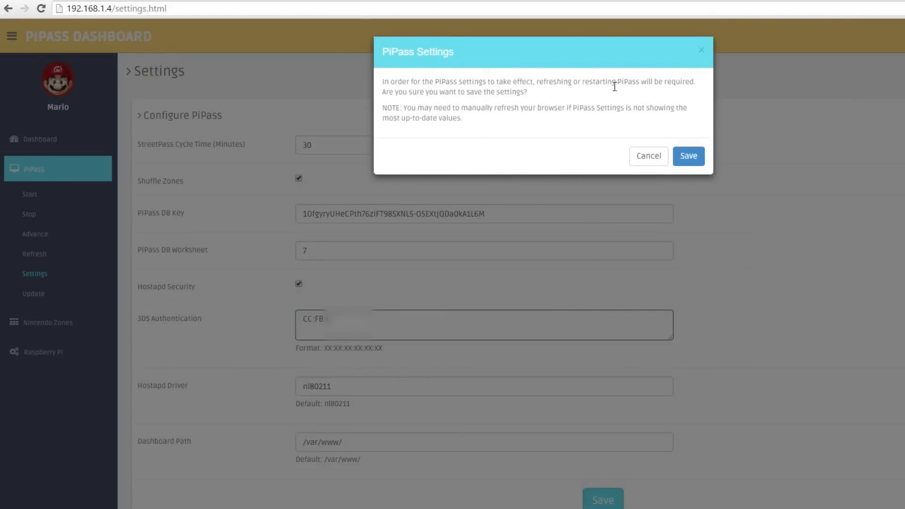
pyautogui.click(689, 156)
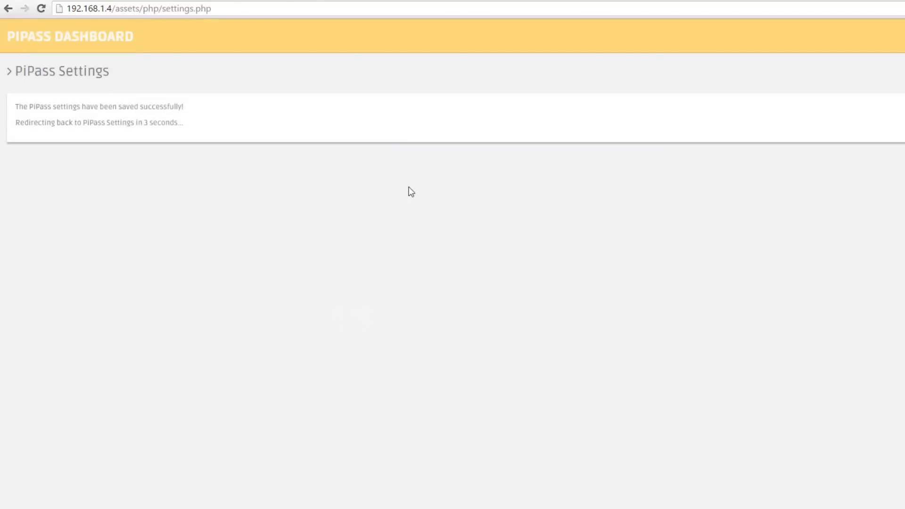